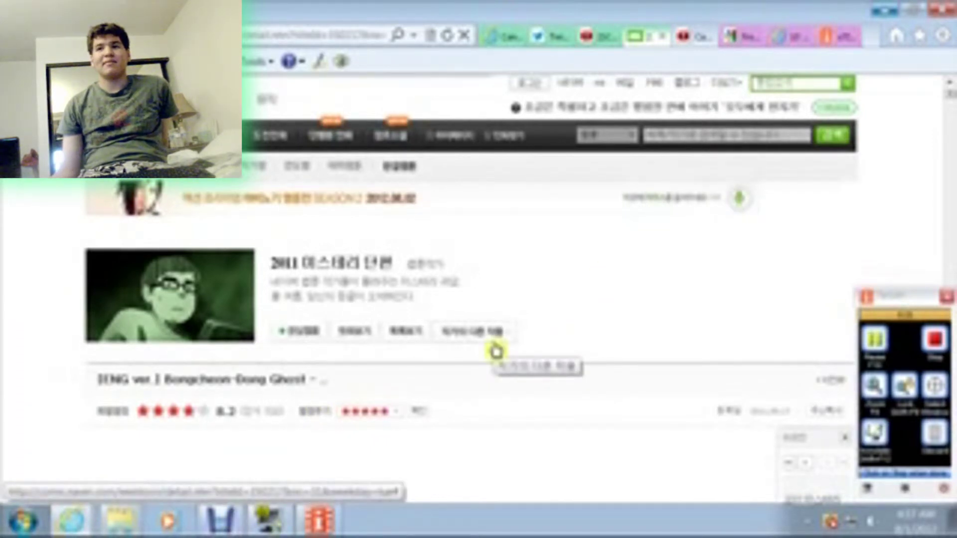
{"action": "scroll", "coordinate": [496, 350], "scroll_direction": "down", "scroll_amount": 1}
{"action": "scroll", "coordinate": [496, 350], "scroll_direction": "down", "scroll_amount": 2}
{"action": "scroll", "coordinate": [495, 350], "scroll_direction": "down", "scroll_amount": 1}
{"action": "scroll", "coordinate": [496, 350], "scroll_direction": "down", "scroll_amount": 1}
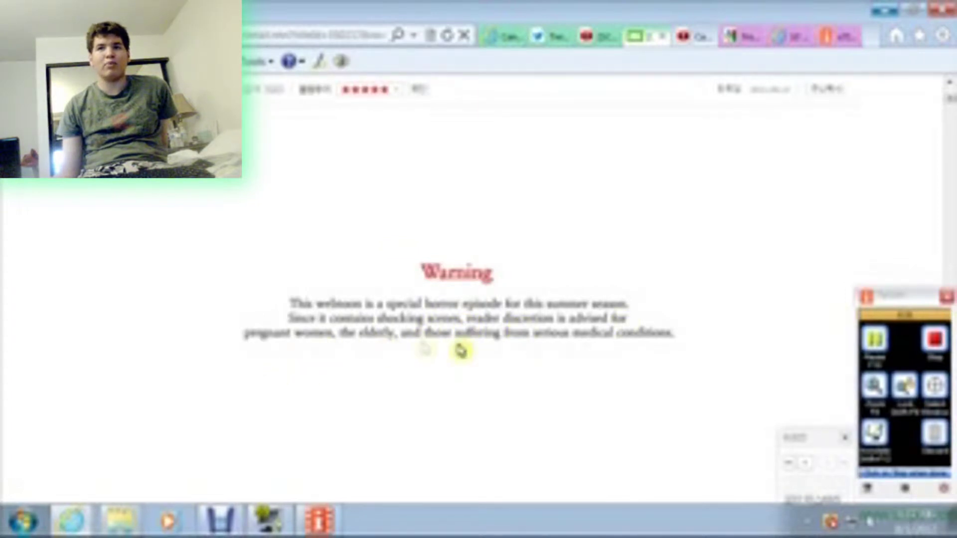
{"action": "scroll", "coordinate": [595, 337], "scroll_direction": "down", "scroll_amount": 1}
{"action": "scroll", "coordinate": [594, 336], "scroll_direction": "down", "scroll_amount": 1}
{"action": "scroll", "coordinate": [595, 337], "scroll_direction": "down", "scroll_amount": 1}
{"action": "scroll", "coordinate": [594, 337], "scroll_direction": "down", "scroll_amount": 1}
{"action": "scroll", "coordinate": [595, 337], "scroll_direction": "down", "scroll_amount": 1}
{"action": "scroll", "coordinate": [595, 333], "scroll_direction": "down", "scroll_amount": 1}
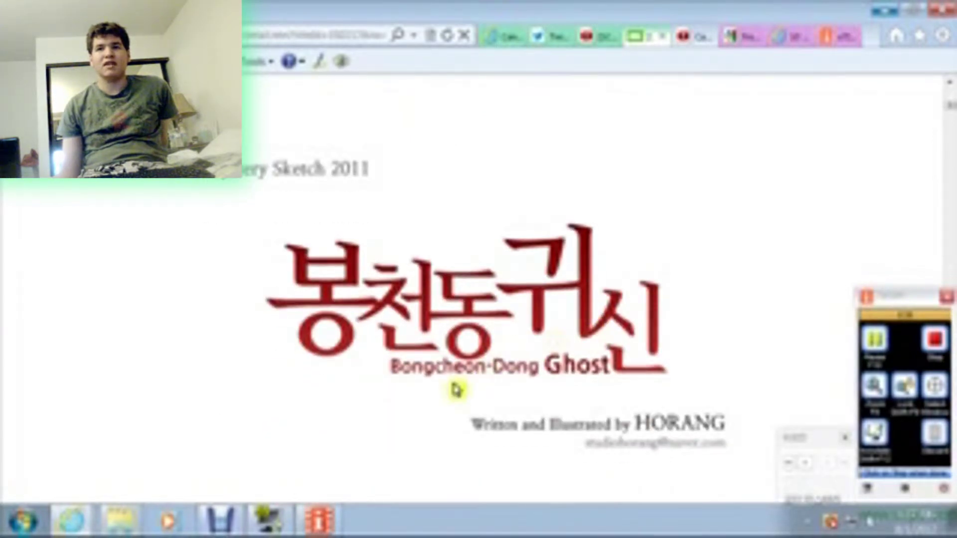
{"action": "scroll", "coordinate": [456, 389], "scroll_direction": "down", "scroll_amount": 1}
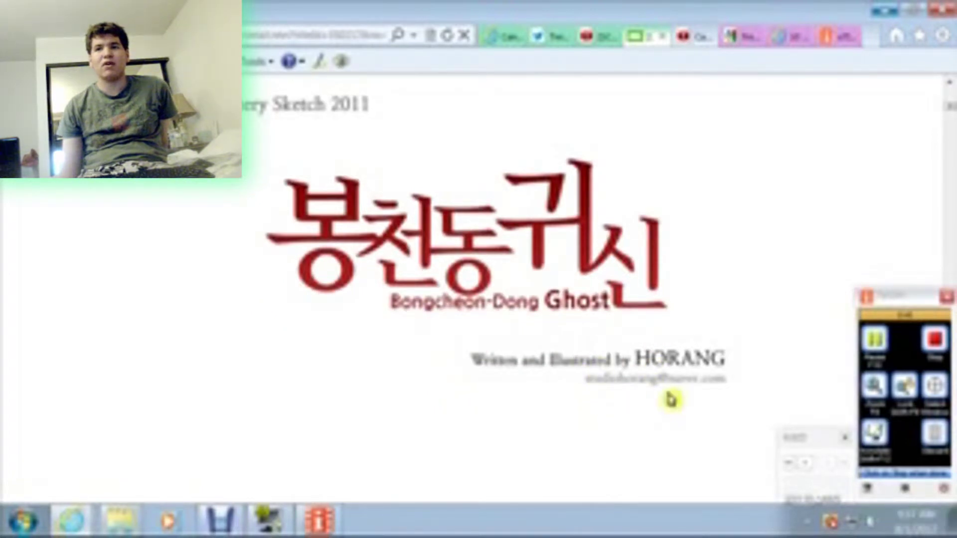
{"action": "scroll", "coordinate": [671, 402], "scroll_direction": "down", "scroll_amount": 1}
{"action": "scroll", "coordinate": [671, 402], "scroll_direction": "down", "scroll_amount": 1}
{"action": "scroll", "coordinate": [481, 419], "scroll_direction": "down", "scroll_amount": 3}
{"action": "scroll", "coordinate": [481, 418], "scroll_direction": "down", "scroll_amount": 2}
{"action": "scroll", "coordinate": [481, 419], "scroll_direction": "down", "scroll_amount": 1}
{"action": "scroll", "coordinate": [481, 419], "scroll_direction": "down", "scroll_amount": 1}
{"action": "scroll", "coordinate": [481, 419], "scroll_direction": "down", "scroll_amount": 1}
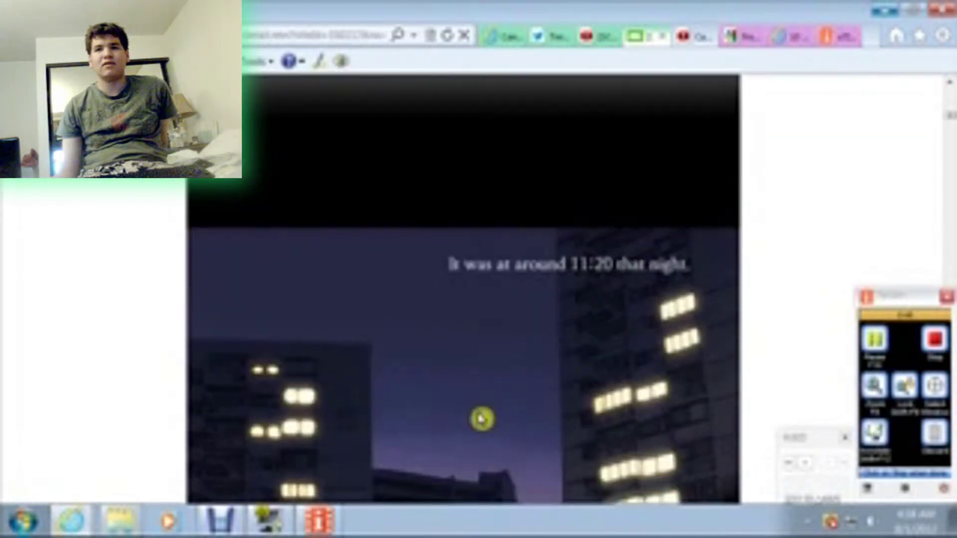
{"action": "scroll", "coordinate": [481, 416], "scroll_direction": "down", "scroll_amount": 1}
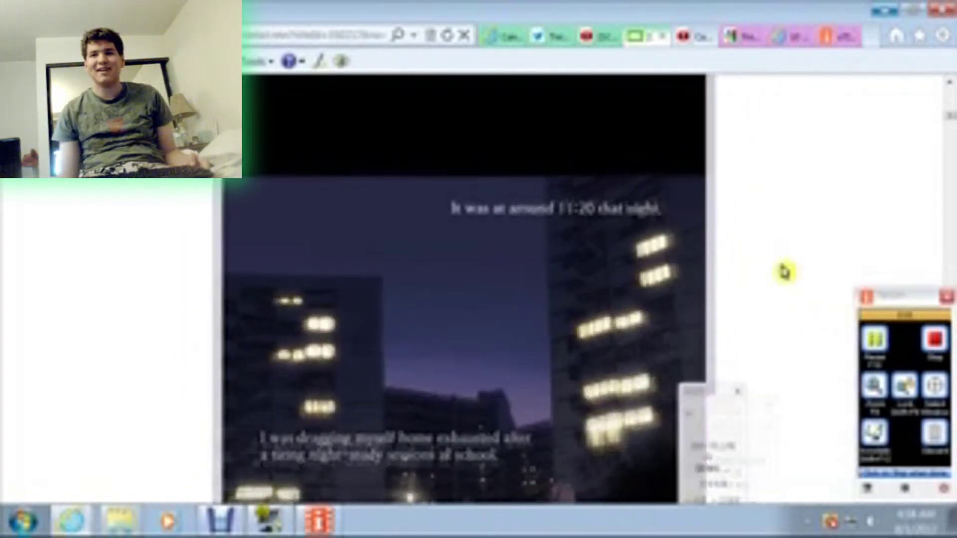
{"action": "scroll", "coordinate": [785, 272], "scroll_direction": "down", "scroll_amount": 1}
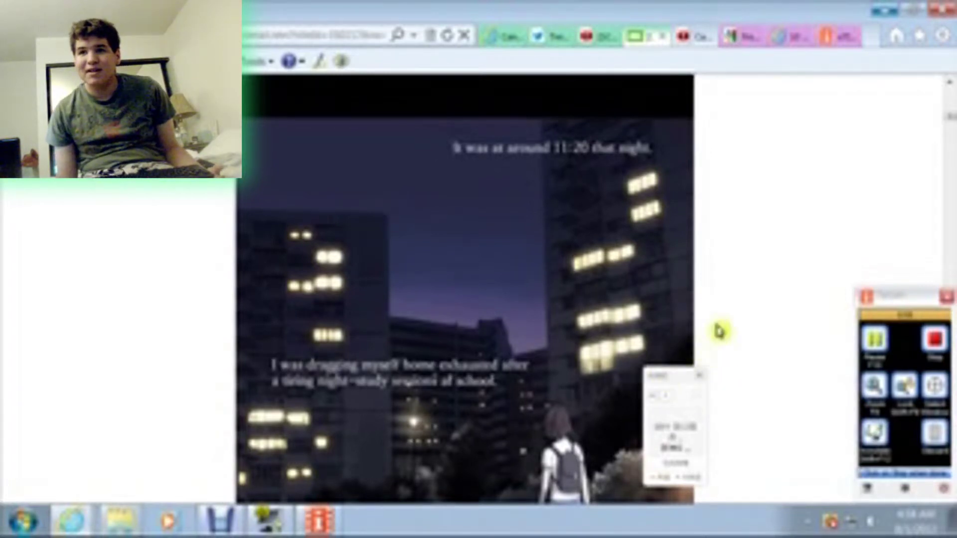
{"action": "scroll", "coordinate": [718, 329], "scroll_direction": "down", "scroll_amount": 1}
{"action": "scroll", "coordinate": [720, 331], "scroll_direction": "down", "scroll_amount": 2}
{"action": "scroll", "coordinate": [719, 331], "scroll_direction": "up", "scroll_amount": 3}
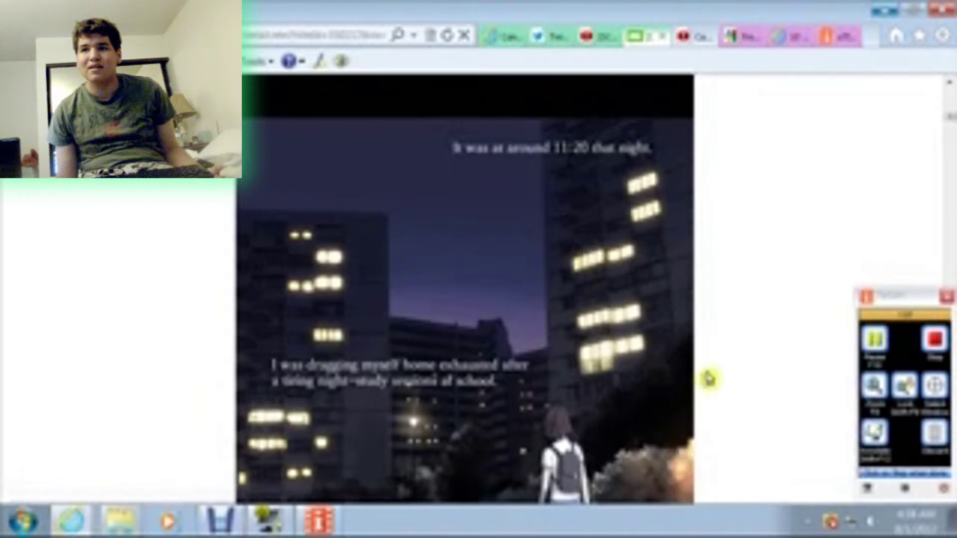
{"action": "scroll", "coordinate": [710, 379], "scroll_direction": "up", "scroll_amount": 2}
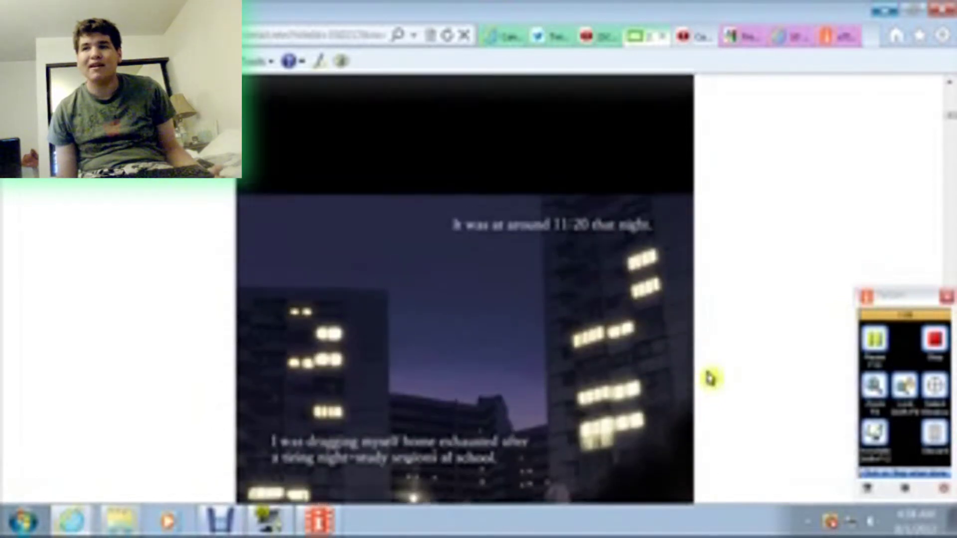
{"action": "scroll", "coordinate": [710, 378], "scroll_direction": "up", "scroll_amount": 2}
{"action": "scroll", "coordinate": [710, 378], "scroll_direction": "down", "scroll_amount": 2}
{"action": "scroll", "coordinate": [710, 380], "scroll_direction": "down", "scroll_amount": 2}
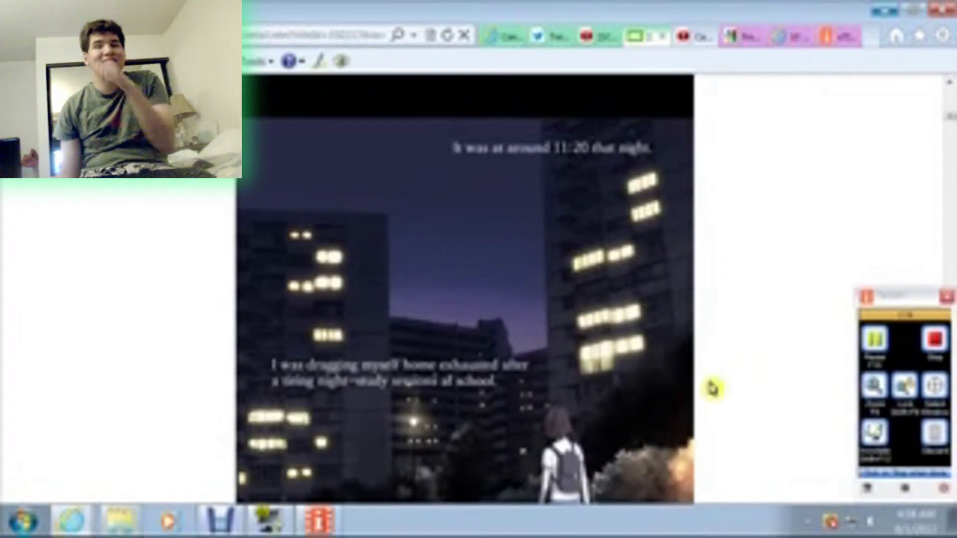
{"action": "scroll", "coordinate": [712, 388], "scroll_direction": "down", "scroll_amount": 2}
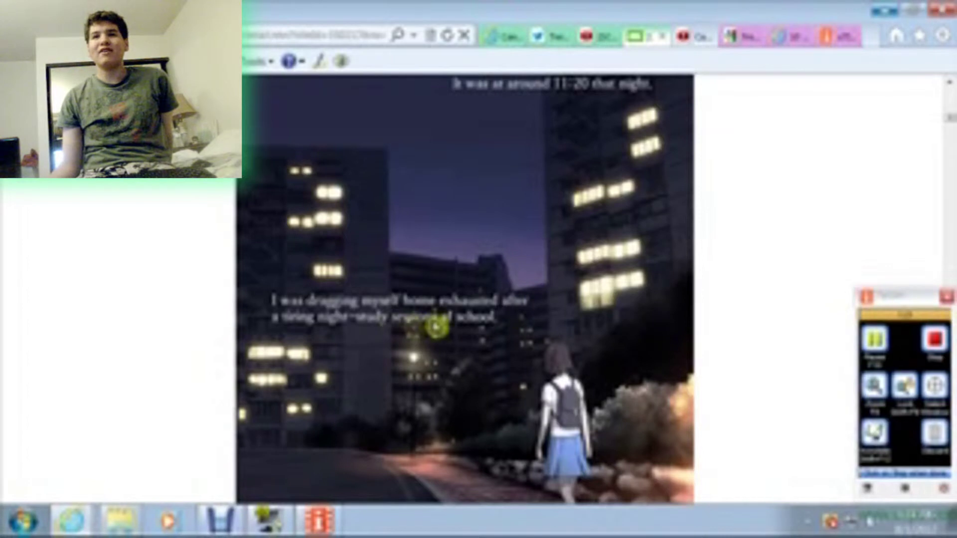
- Advance the animation down the street, then to the schoolgirl close-up and twisted pink-pajama figure
{"action": "left_click", "coordinate": [479, 326]}
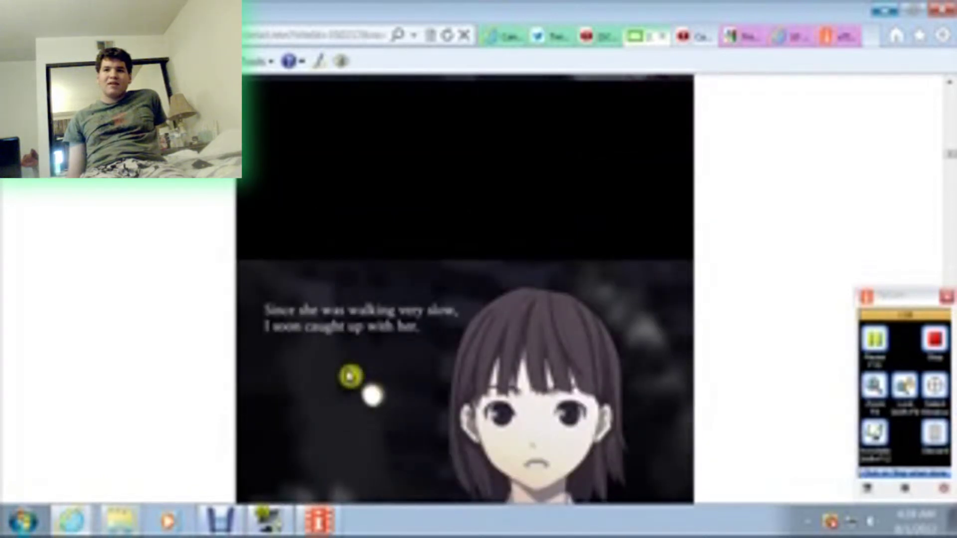
{"action": "left_click", "coordinate": [351, 376]}
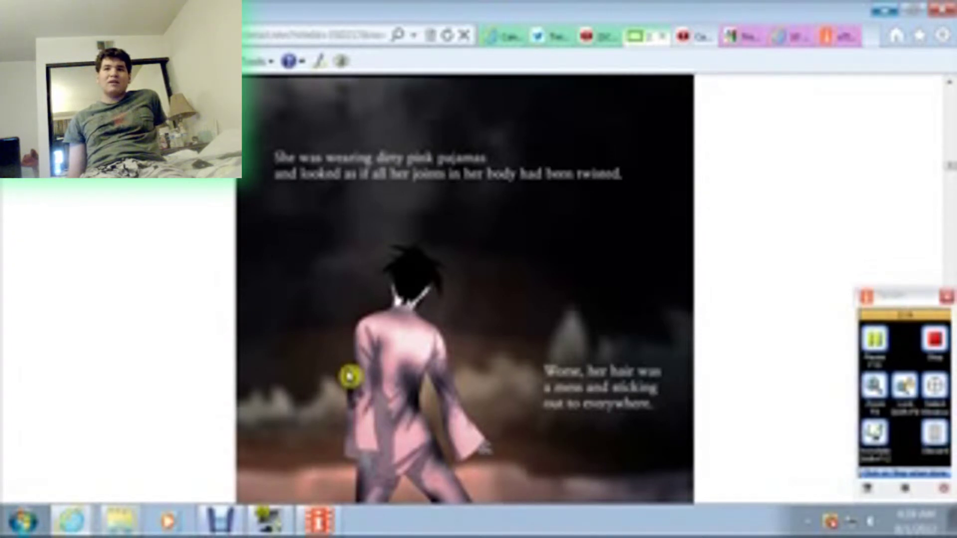
{"action": "scroll", "coordinate": [350, 377], "scroll_direction": "down", "scroll_amount": 1}
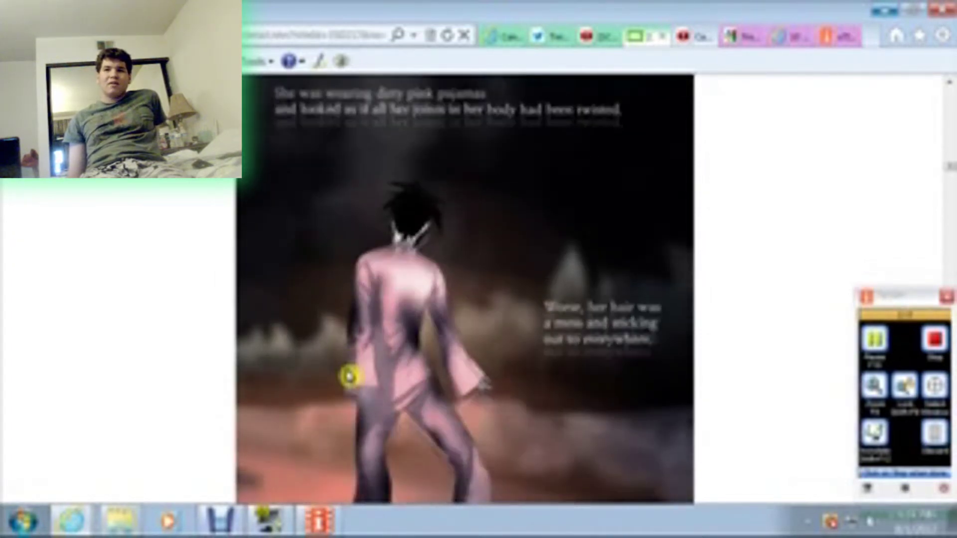
{"action": "scroll", "coordinate": [350, 376], "scroll_direction": "down", "scroll_amount": 1}
{"action": "scroll", "coordinate": [350, 376], "scroll_direction": "down", "scroll_amount": 1}
{"action": "scroll", "coordinate": [350, 376], "scroll_direction": "down", "scroll_amount": 2}
{"action": "scroll", "coordinate": [350, 376], "scroll_direction": "down", "scroll_amount": 1}
{"action": "scroll", "coordinate": [350, 376], "scroll_direction": "down", "scroll_amount": 1}
{"action": "scroll", "coordinate": [350, 376], "scroll_direction": "down", "scroll_amount": 1}
{"action": "scroll", "coordinate": [350, 377], "scroll_direction": "down", "scroll_amount": 1}
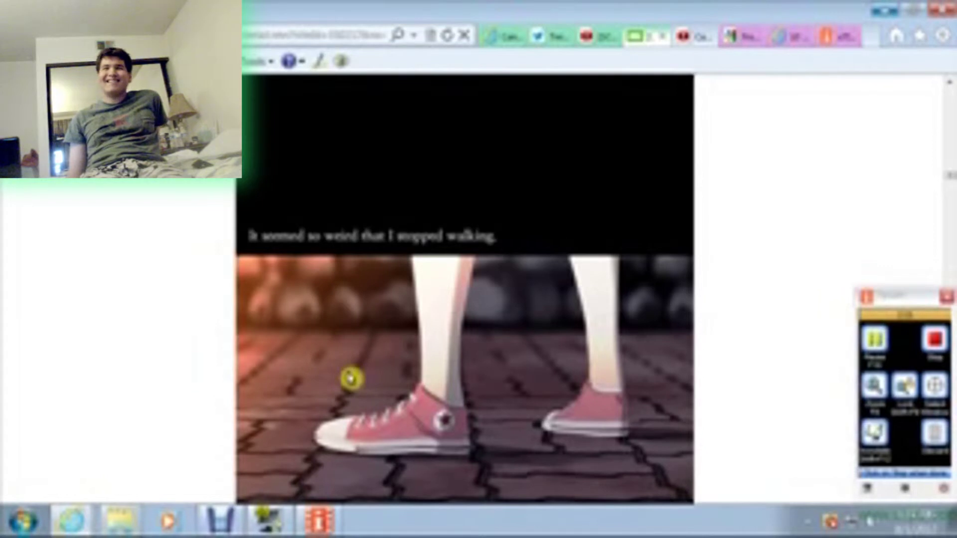
{"action": "scroll", "coordinate": [350, 378], "scroll_direction": "down", "scroll_amount": 1}
{"action": "scroll", "coordinate": [352, 378], "scroll_direction": "down", "scroll_amount": 2}
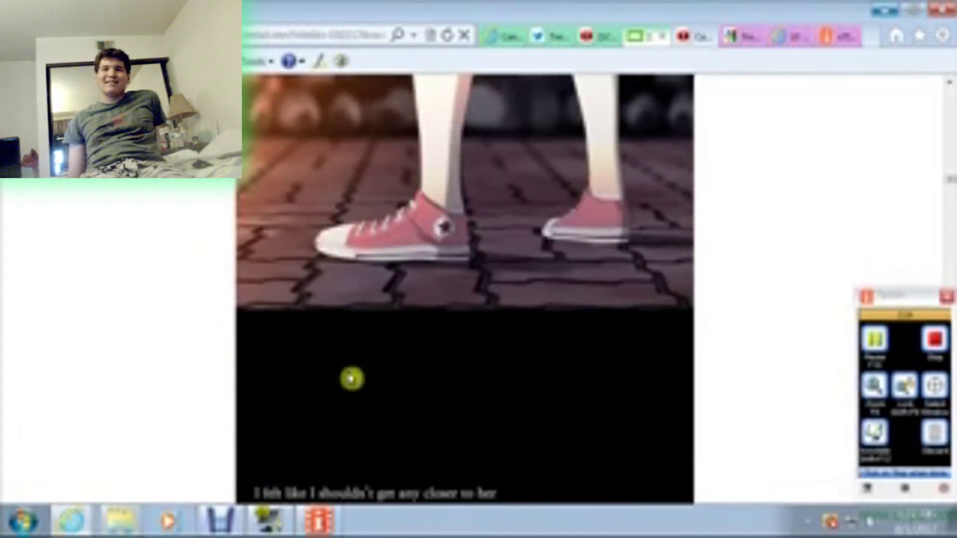
{"action": "scroll", "coordinate": [351, 379], "scroll_direction": "down", "scroll_amount": 1}
{"action": "scroll", "coordinate": [351, 379], "scroll_direction": "down", "scroll_amount": 1}
{"action": "scroll", "coordinate": [351, 379], "scroll_direction": "down", "scroll_amount": 1}
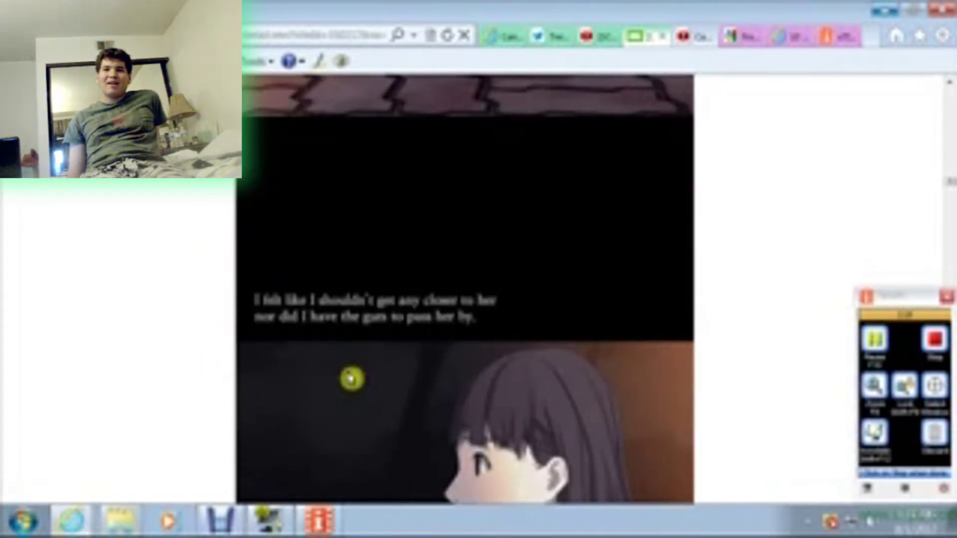
{"action": "scroll", "coordinate": [351, 378], "scroll_direction": "down", "scroll_amount": 1}
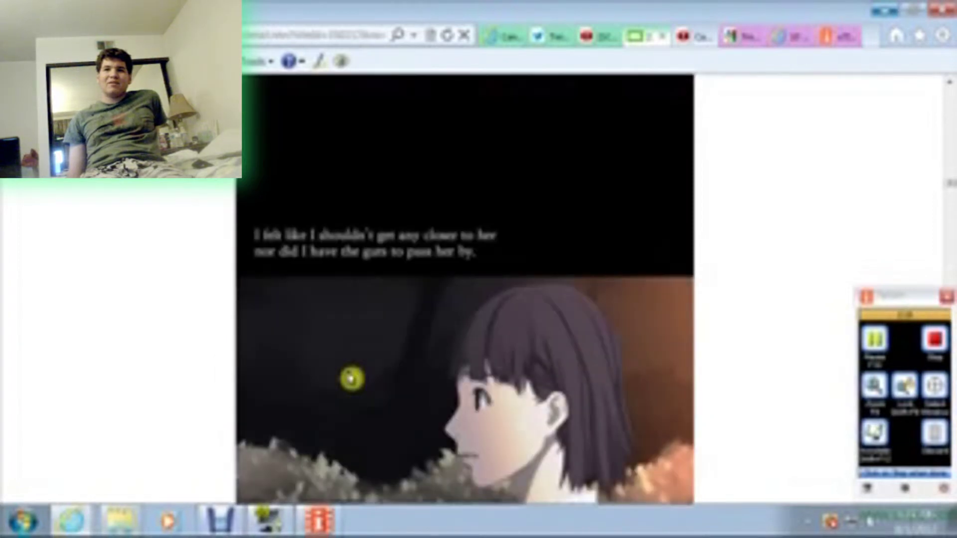
{"action": "scroll", "coordinate": [352, 379], "scroll_direction": "down", "scroll_amount": 2}
{"action": "scroll", "coordinate": [351, 378], "scroll_direction": "down", "scroll_amount": 1}
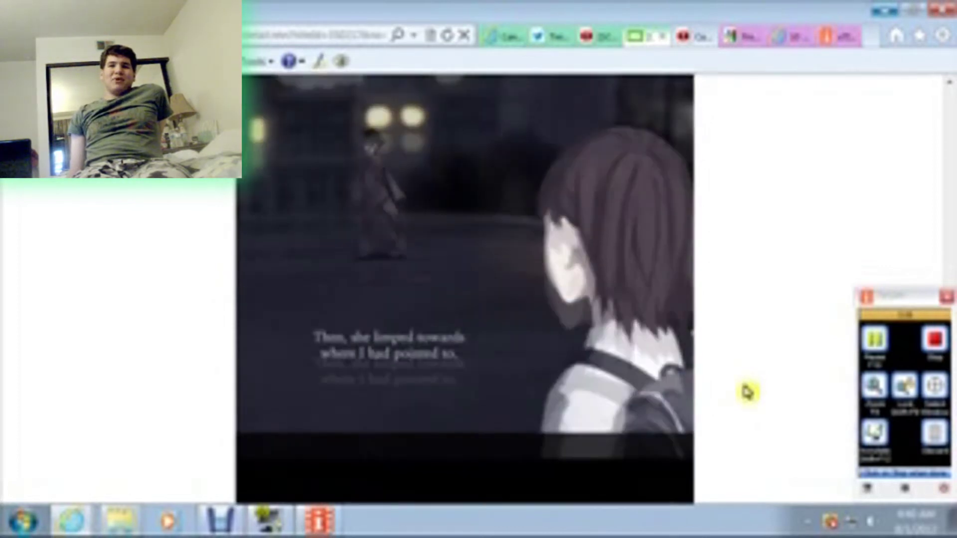
{"action": "scroll", "coordinate": [744, 393], "scroll_direction": "down", "scroll_amount": 1}
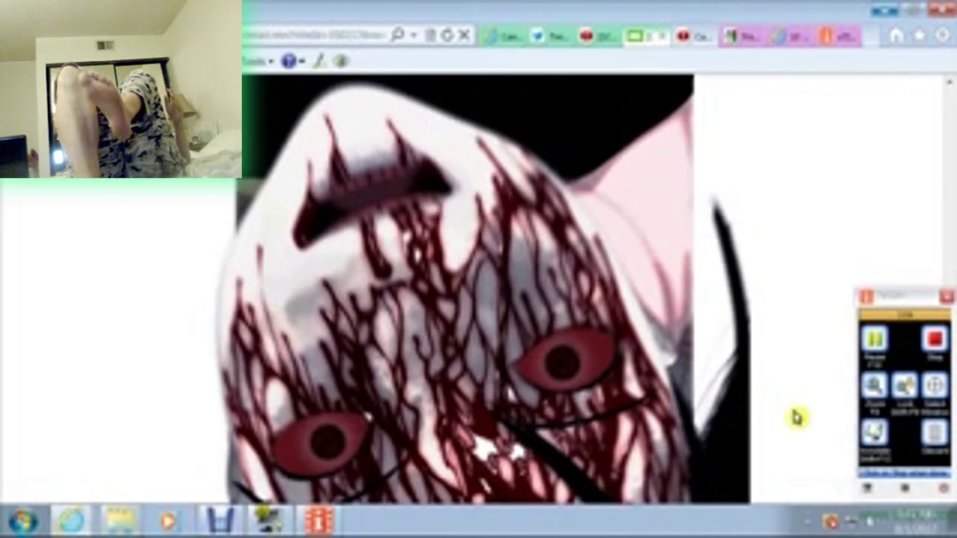
{"action": "scroll", "coordinate": [395, 342], "scroll_direction": "down", "scroll_amount": 1}
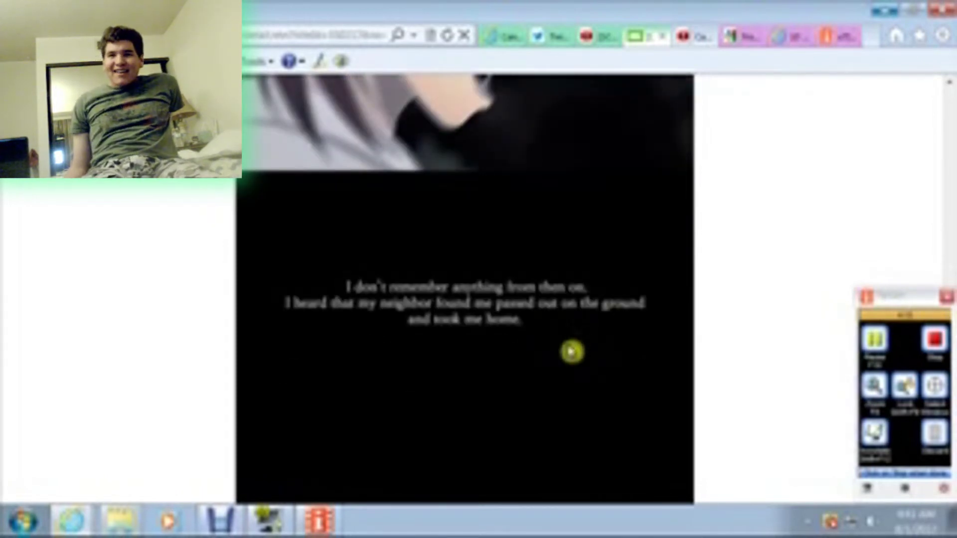
{"action": "scroll", "coordinate": [570, 351], "scroll_direction": "down", "scroll_amount": 3}
{"action": "scroll", "coordinate": [571, 352], "scroll_direction": "down", "scroll_amount": 3}
{"action": "scroll", "coordinate": [571, 352], "scroll_direction": "down", "scroll_amount": 2}
{"action": "scroll", "coordinate": [570, 351], "scroll_direction": "down", "scroll_amount": 3}
{"action": "scroll", "coordinate": [571, 352], "scroll_direction": "down", "scroll_amount": 1}
{"action": "scroll", "coordinate": [570, 352], "scroll_direction": "down", "scroll_amount": 1}
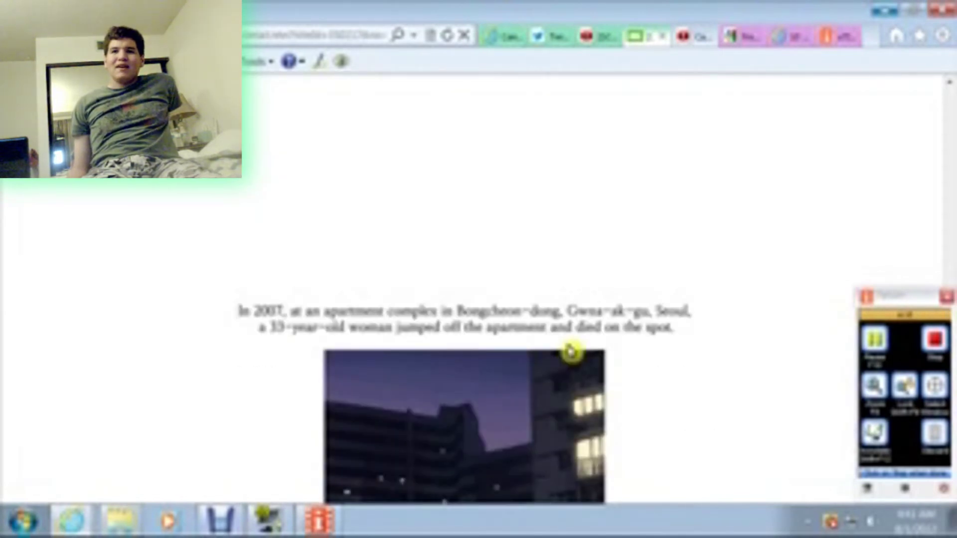
{"action": "scroll", "coordinate": [571, 352], "scroll_direction": "down", "scroll_amount": 1}
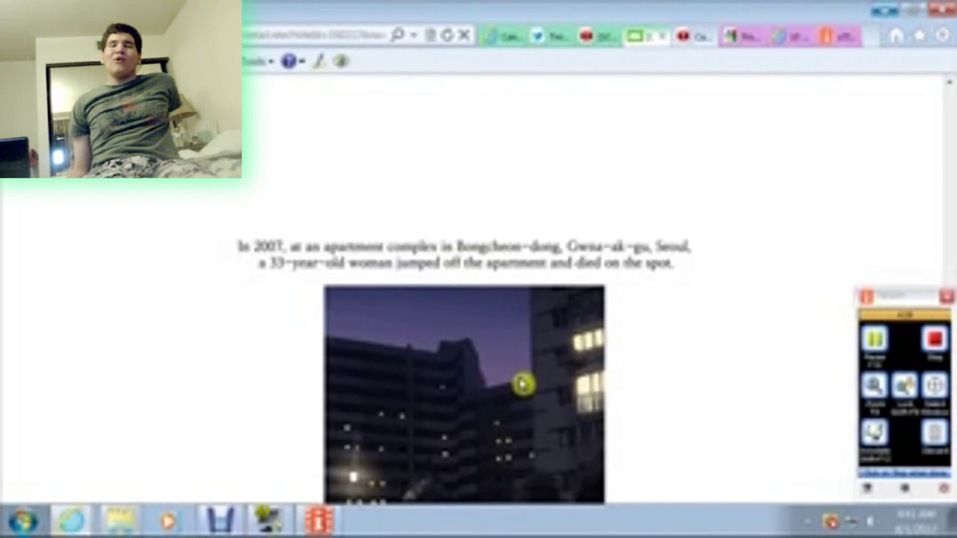
{"action": "scroll", "coordinate": [523, 385], "scroll_direction": "down", "scroll_amount": 1}
{"action": "scroll", "coordinate": [523, 384], "scroll_direction": "down", "scroll_amount": 1}
{"action": "scroll", "coordinate": [523, 384], "scroll_direction": "down", "scroll_amount": 1}
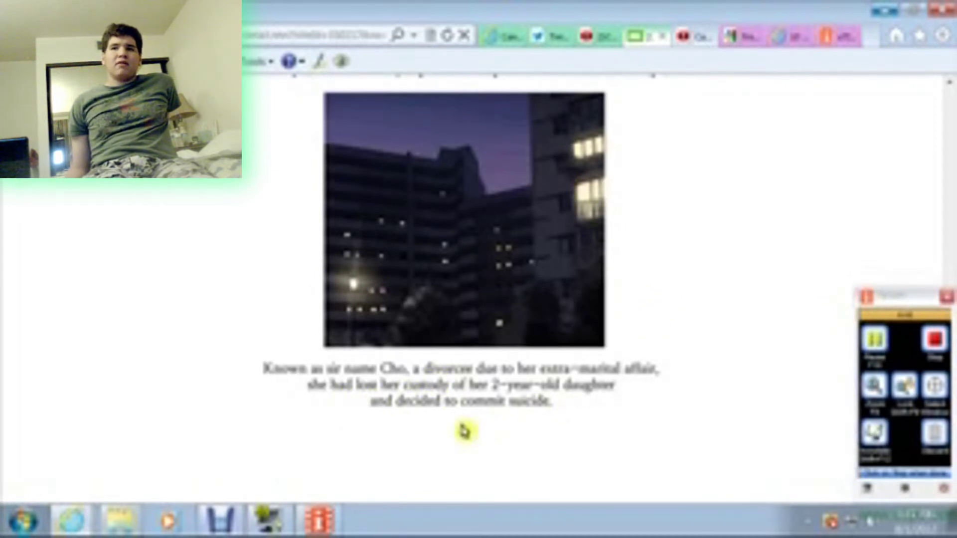
{"action": "scroll", "coordinate": [464, 431], "scroll_direction": "down", "scroll_amount": 3}
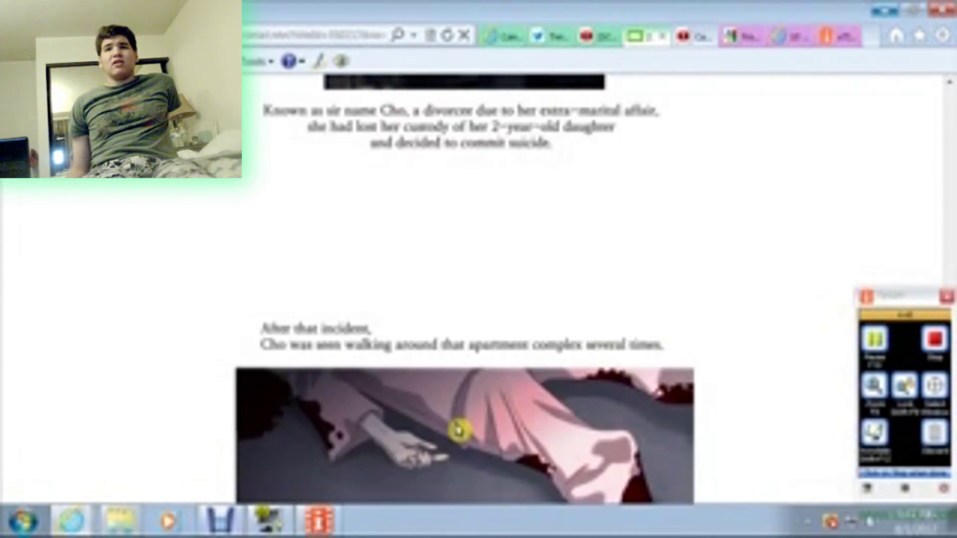
{"action": "scroll", "coordinate": [459, 430], "scroll_direction": "down", "scroll_amount": 1}
{"action": "scroll", "coordinate": [459, 430], "scroll_direction": "down", "scroll_amount": 1}
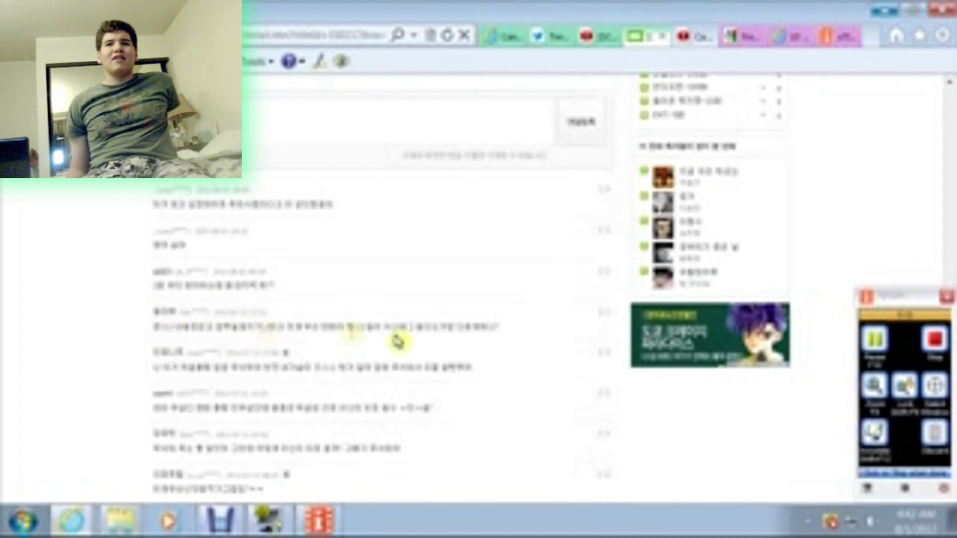
{"action": "scroll", "coordinate": [449, 344], "scroll_direction": "down", "scroll_amount": 3}
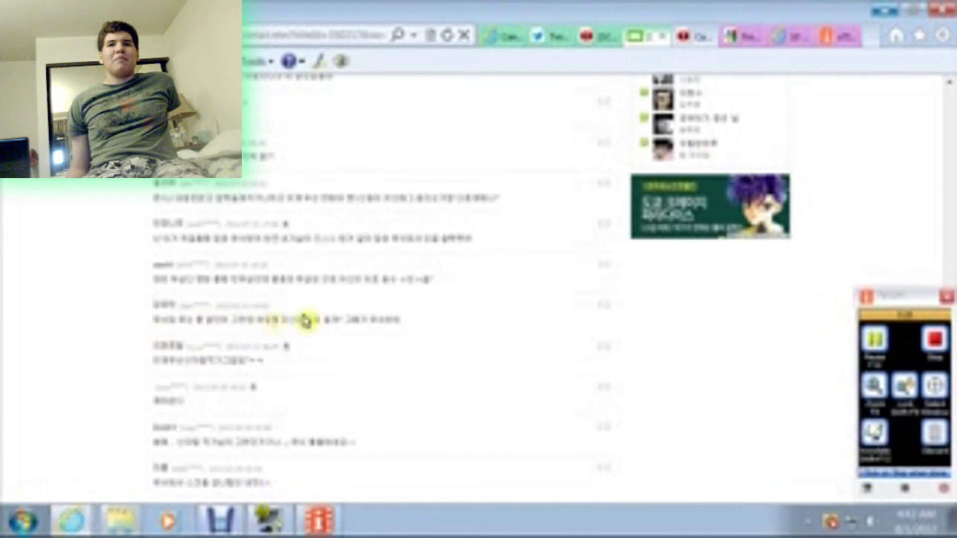
{"action": "scroll", "coordinate": [411, 385], "scroll_direction": "up", "scroll_amount": 3}
{"action": "scroll", "coordinate": [465, 404], "scroll_direction": "up", "scroll_amount": 3}
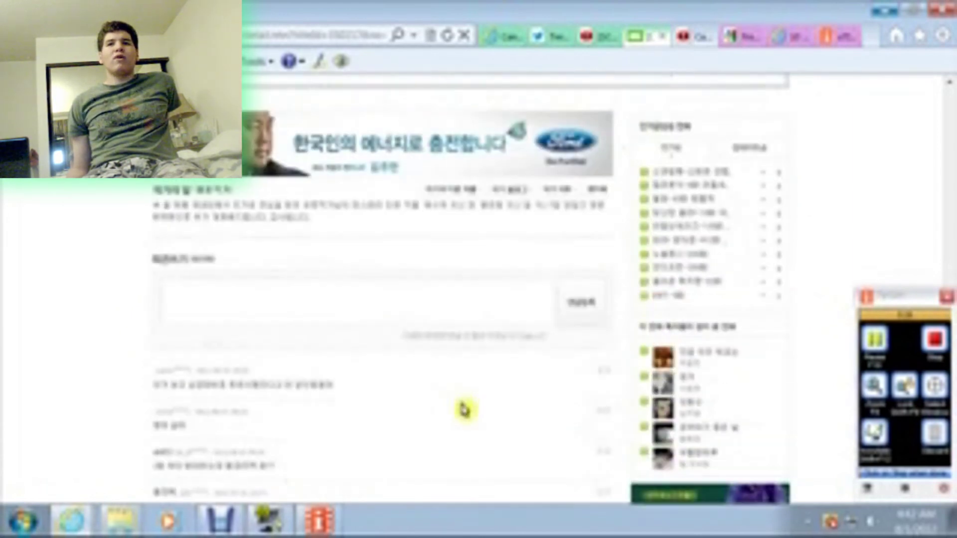
{"action": "scroll", "coordinate": [467, 419], "scroll_direction": "up", "scroll_amount": 5}
{"action": "scroll", "coordinate": [464, 428], "scroll_direction": "up", "scroll_amount": 3}
{"action": "scroll", "coordinate": [464, 429], "scroll_direction": "up", "scroll_amount": 3}
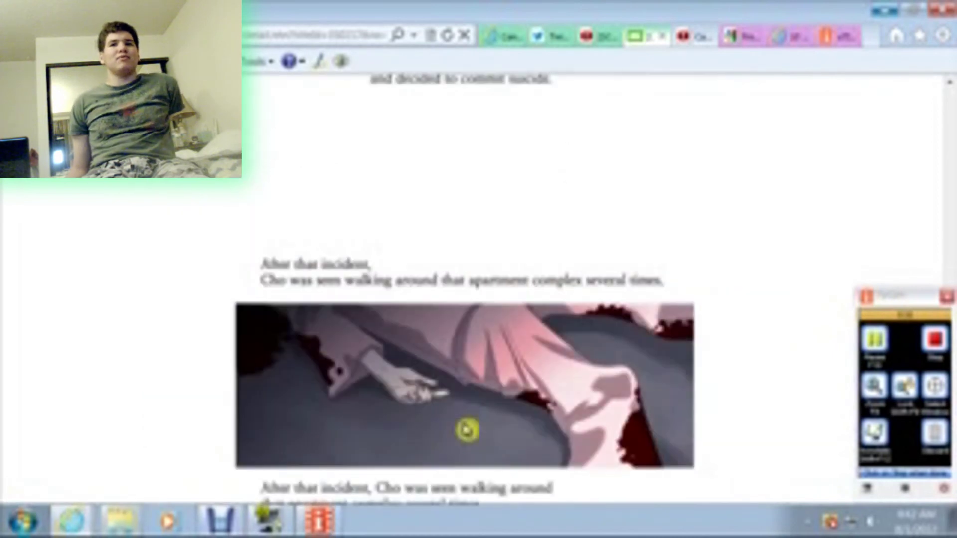
{"action": "scroll", "coordinate": [466, 432], "scroll_direction": "up", "scroll_amount": 3}
{"action": "scroll", "coordinate": [643, 381], "scroll_direction": "down", "scroll_amount": 3}
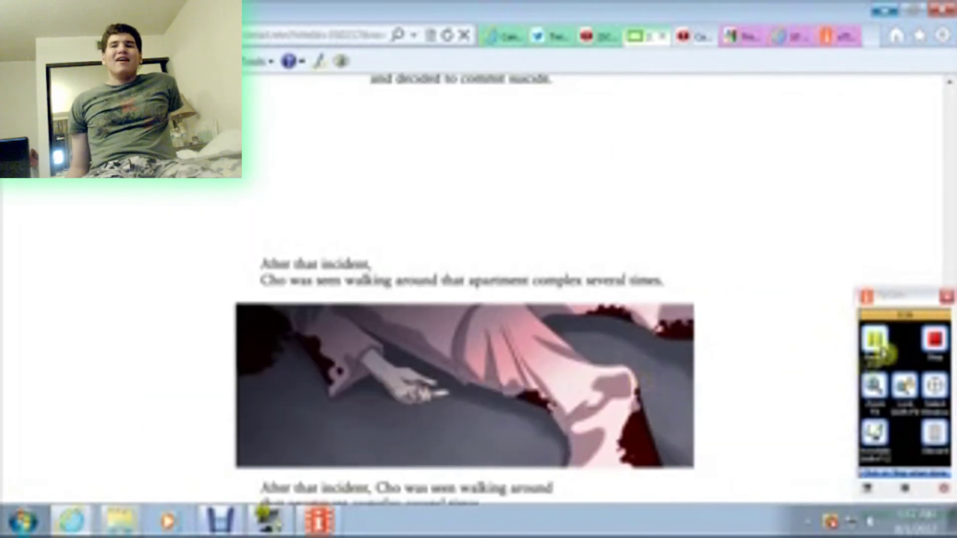